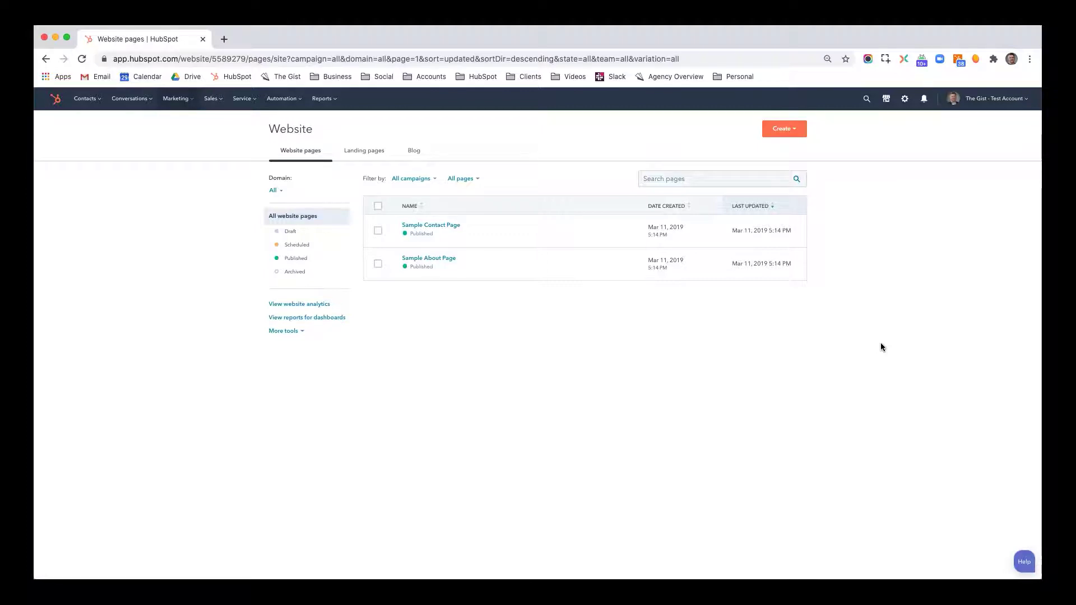
- Go to Marketing > Website > Website pages and edit the Sample About Page
{"action": "left_click", "coordinate": [175, 99]}
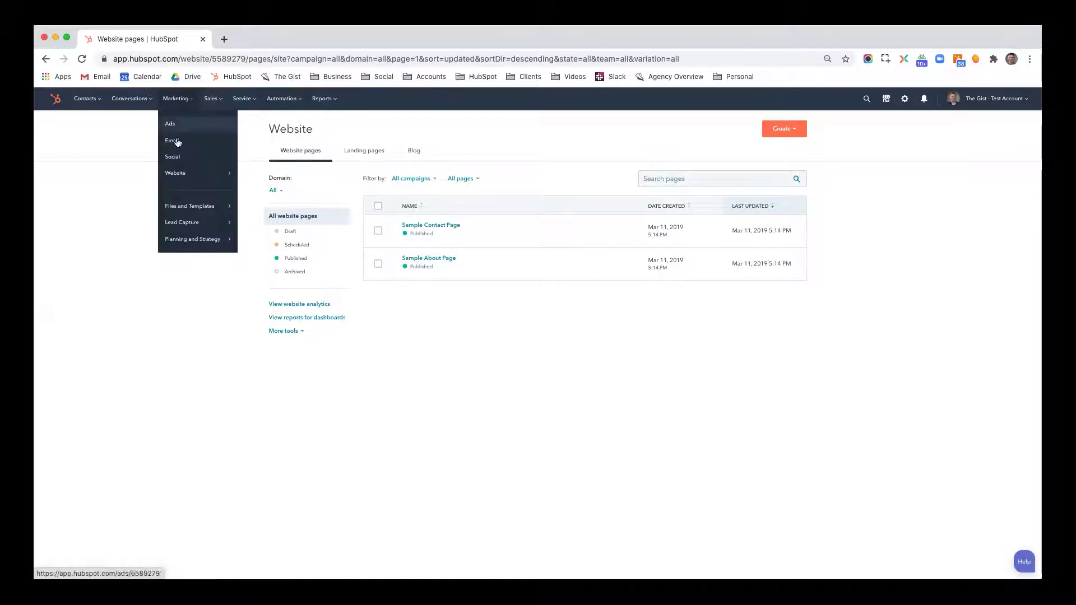
{"action": "mouse_move", "coordinate": [175, 173]}
{"action": "left_click", "coordinate": [259, 123]}
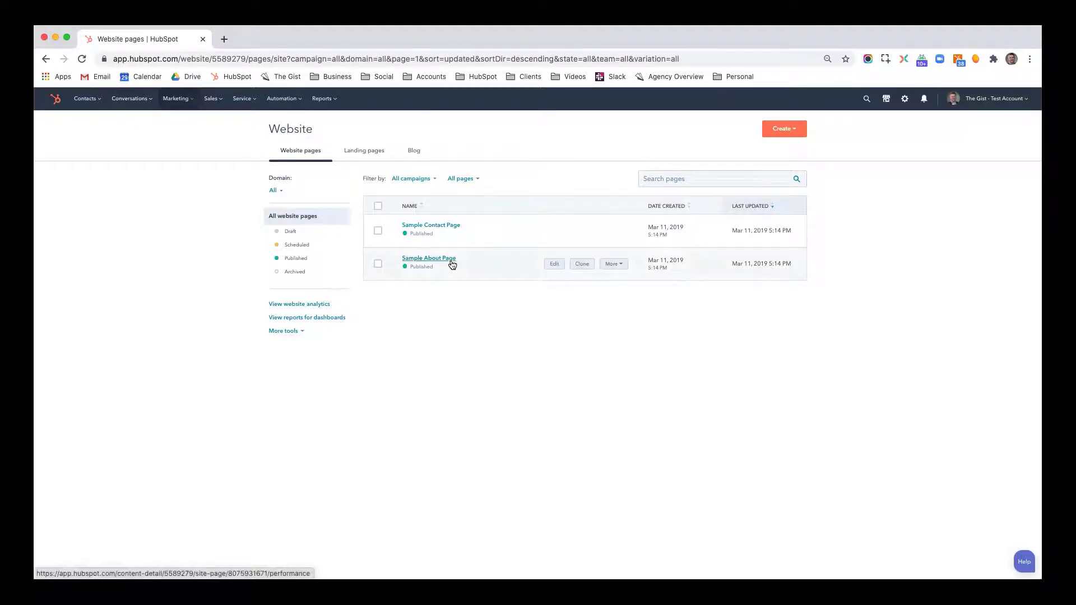
{"action": "left_click", "coordinate": [552, 264]}
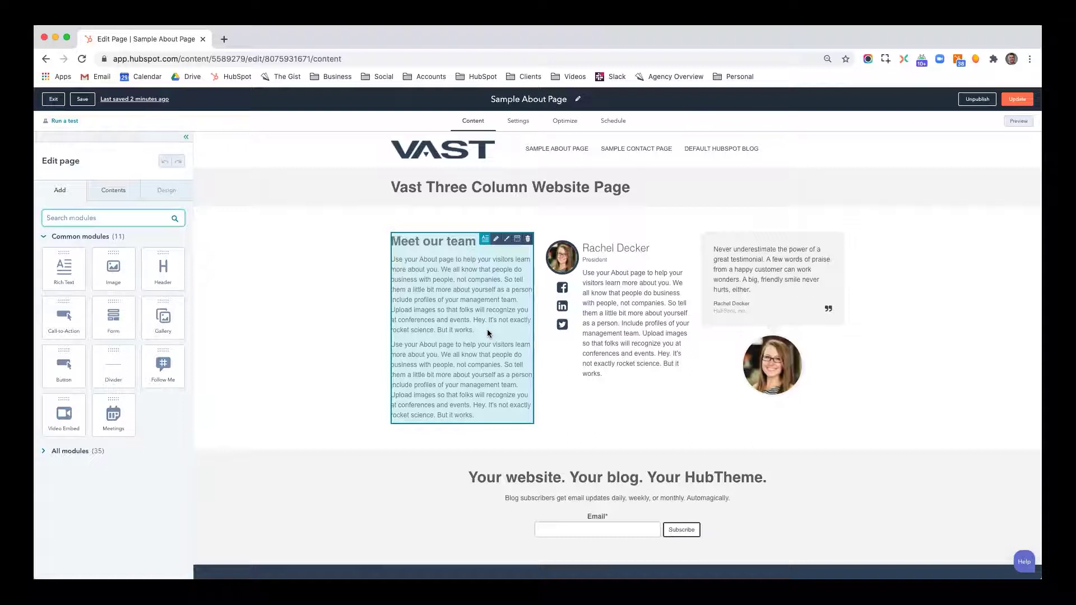
- Let the editor load and review the Sample About Page's Meet our team layout
{"action": "left_click", "coordinate": [319, 331]}
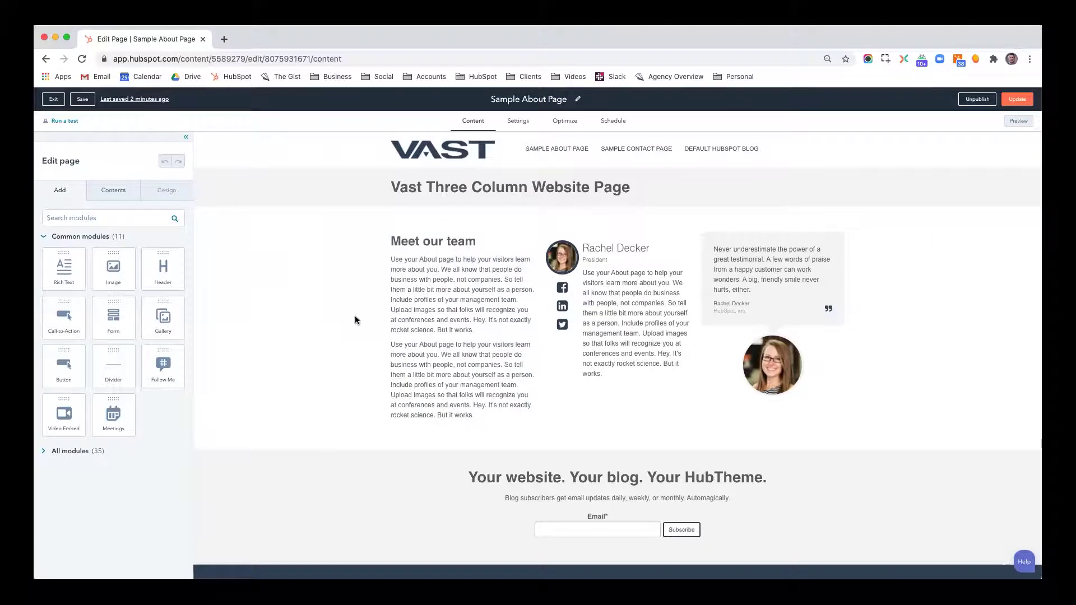
- Select the Meet our team rich-text module and preview it in the expanded editor before returning
{"action": "left_click", "coordinate": [466, 299]}
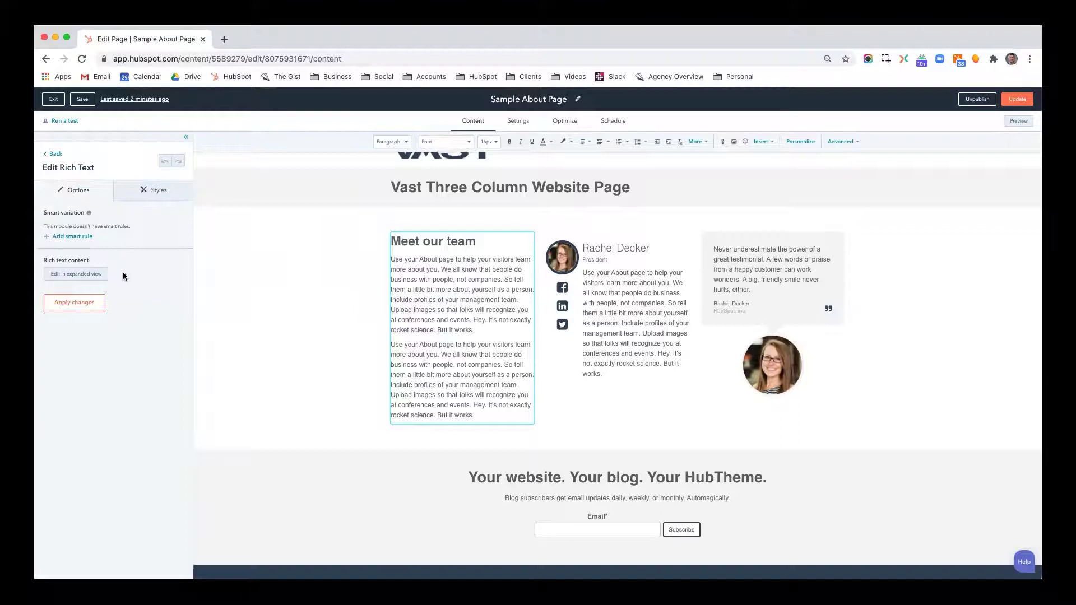
{"action": "left_click", "coordinate": [98, 279]}
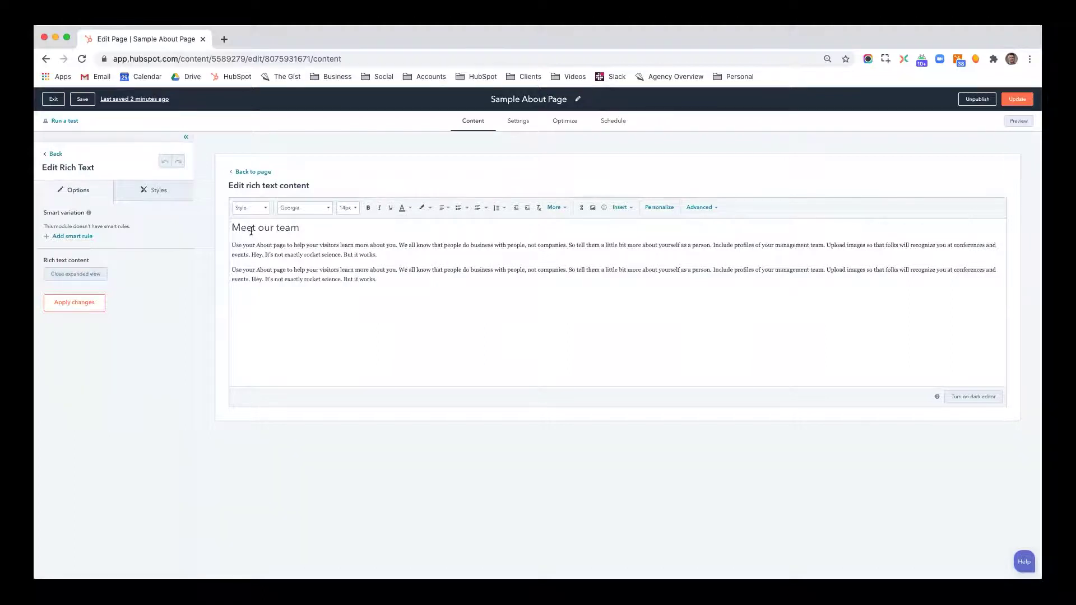
{"action": "left_click", "coordinate": [254, 172]}
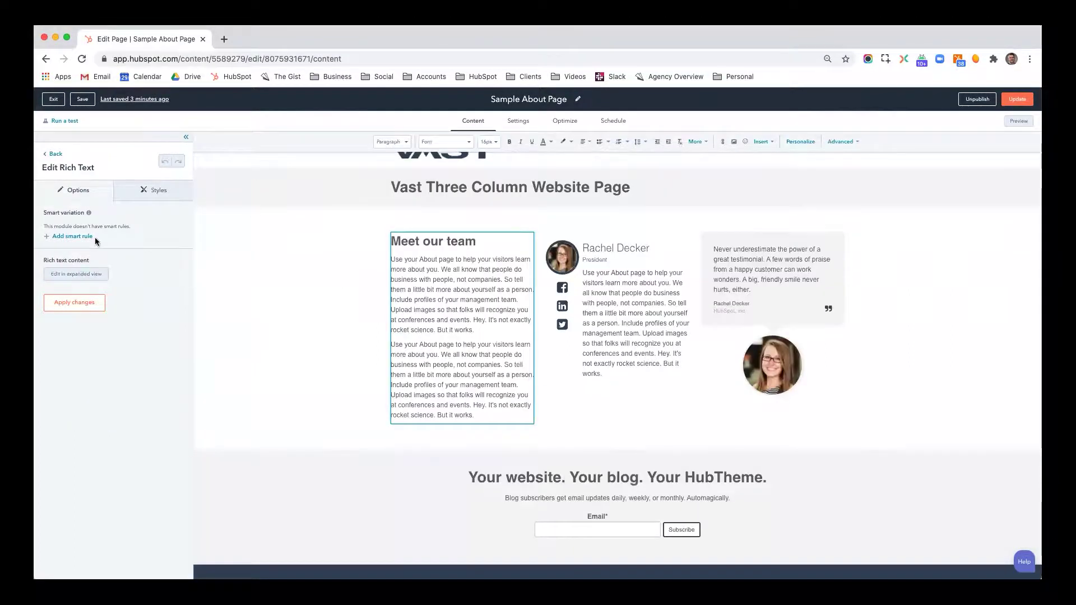
{"action": "mouse_move", "coordinate": [89, 216]}
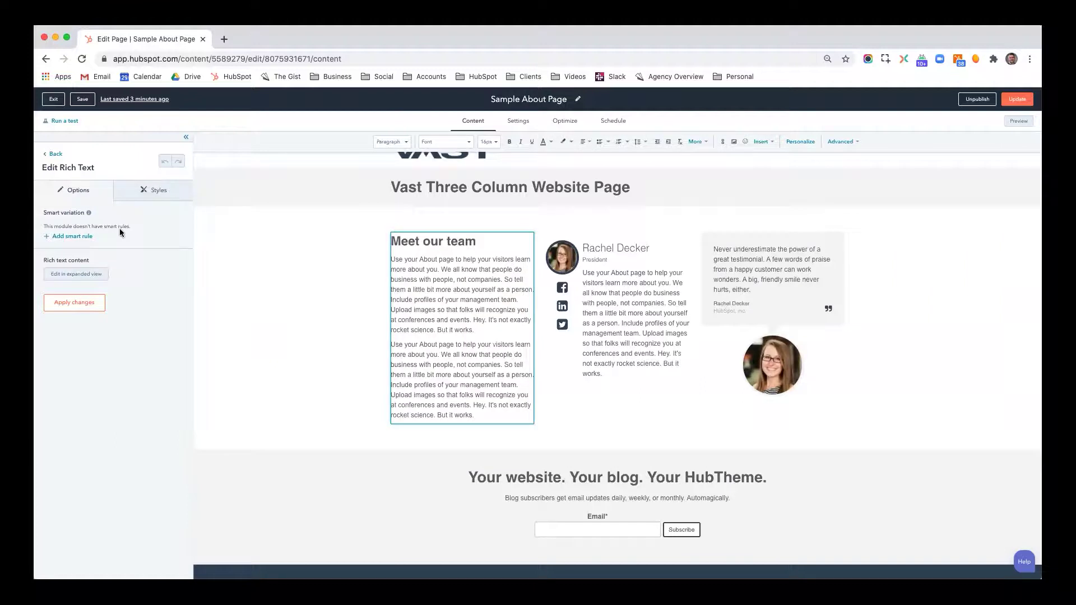
- Add a Contact lifecycle stage smart rule targeting Customer to the module and save it
{"action": "left_click", "coordinate": [88, 238]}
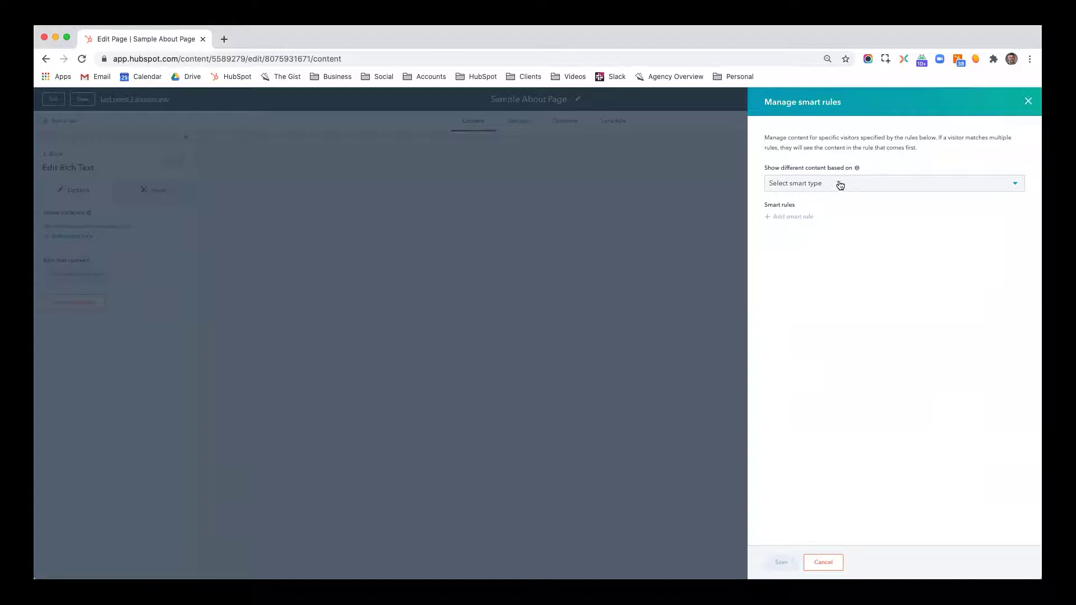
{"action": "left_click", "coordinate": [840, 186]}
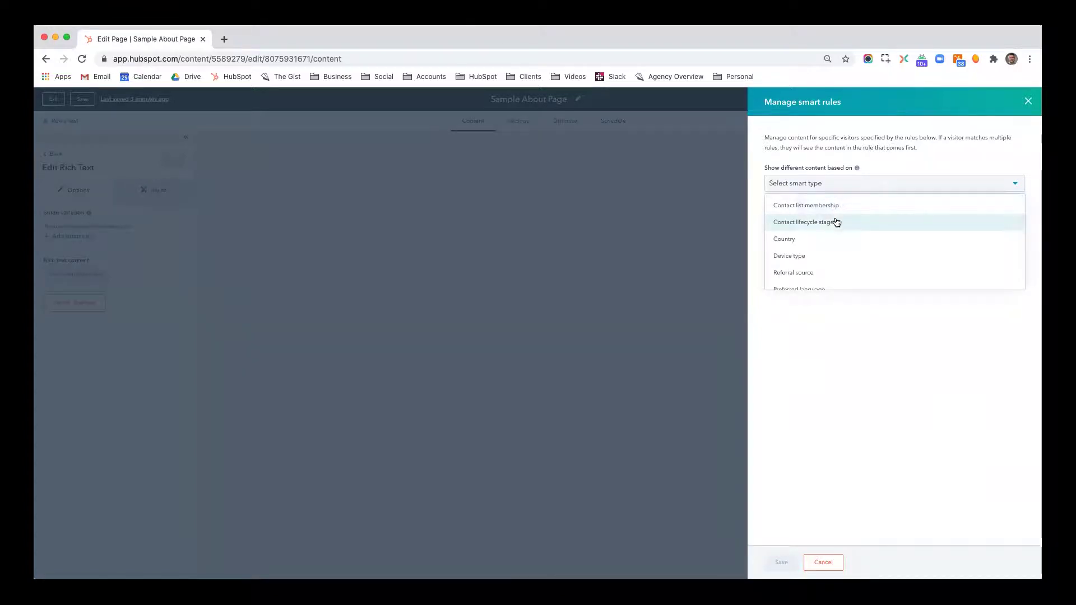
{"action": "scroll", "coordinate": [832, 239], "scroll_direction": "down", "scroll_amount": 1}
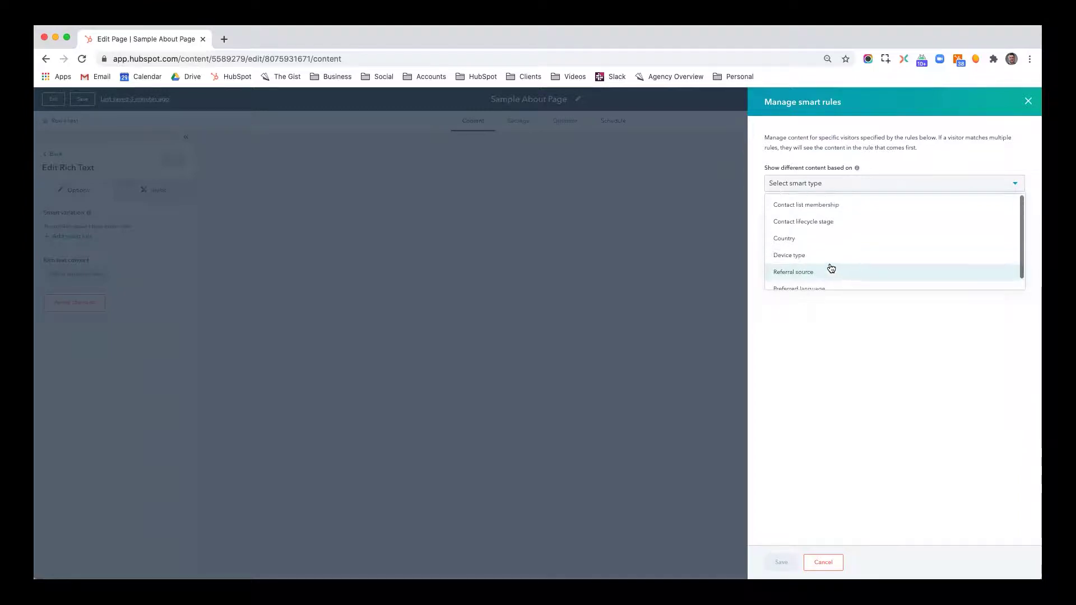
{"action": "left_click", "coordinate": [832, 223]}
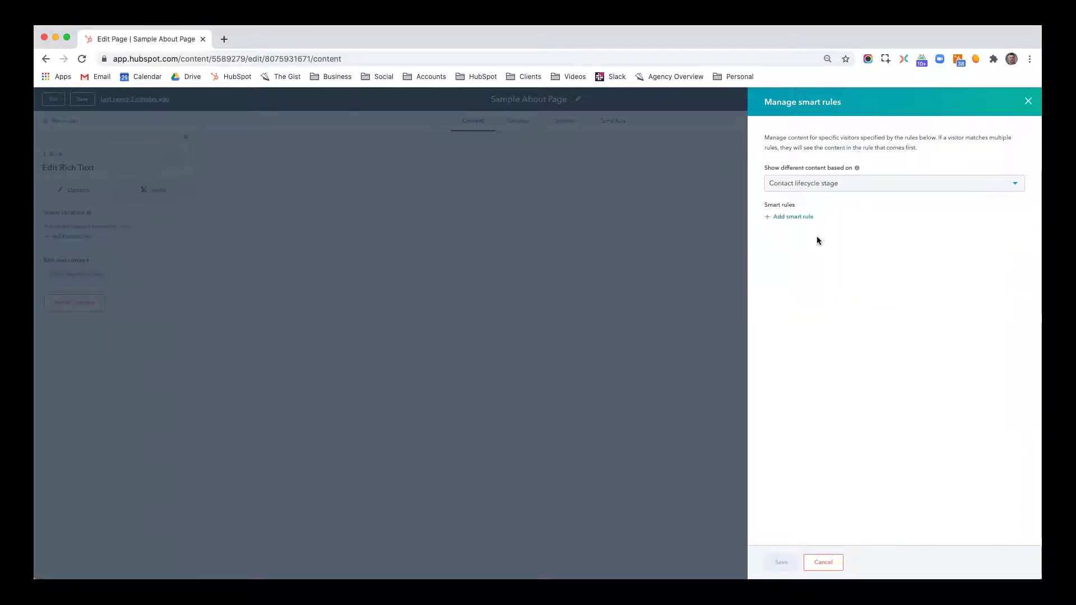
{"action": "left_click", "coordinate": [808, 217]}
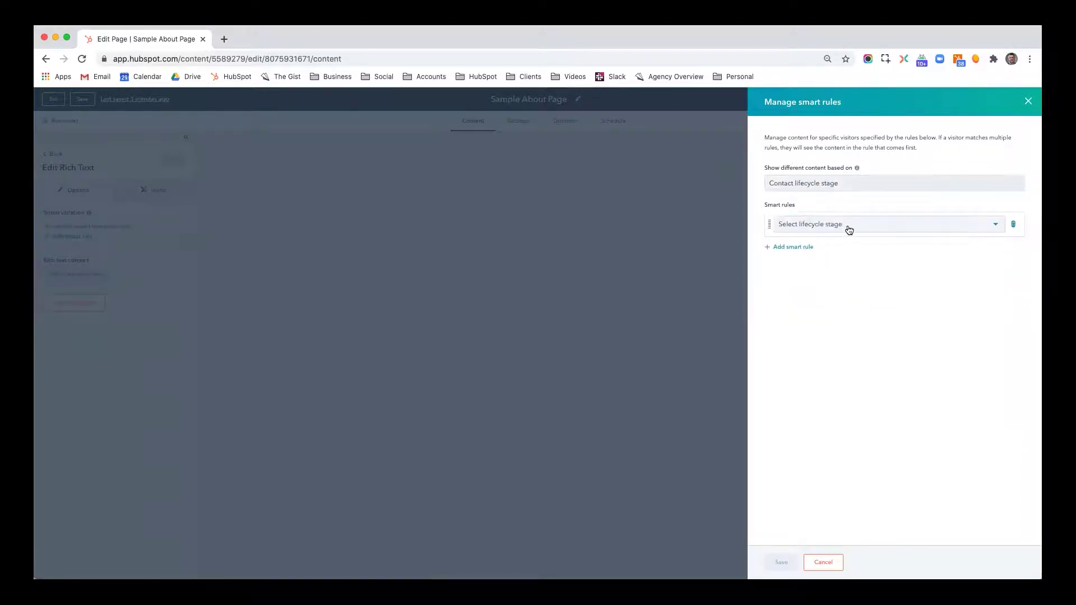
{"action": "left_click", "coordinate": [849, 228]}
{"action": "left_click", "coordinate": [834, 272]}
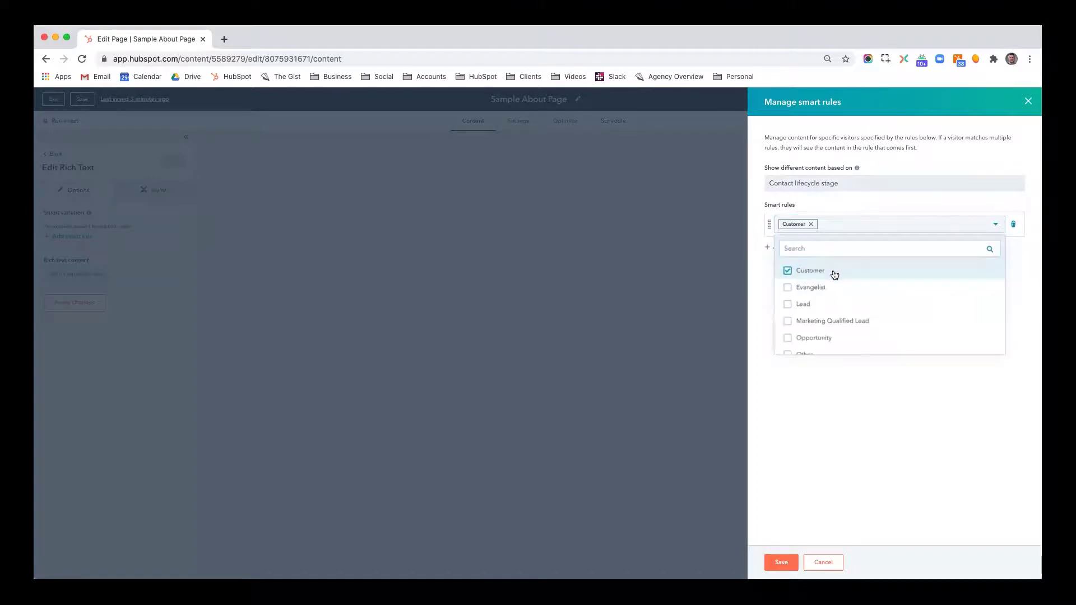
{"action": "left_click", "coordinate": [830, 382]}
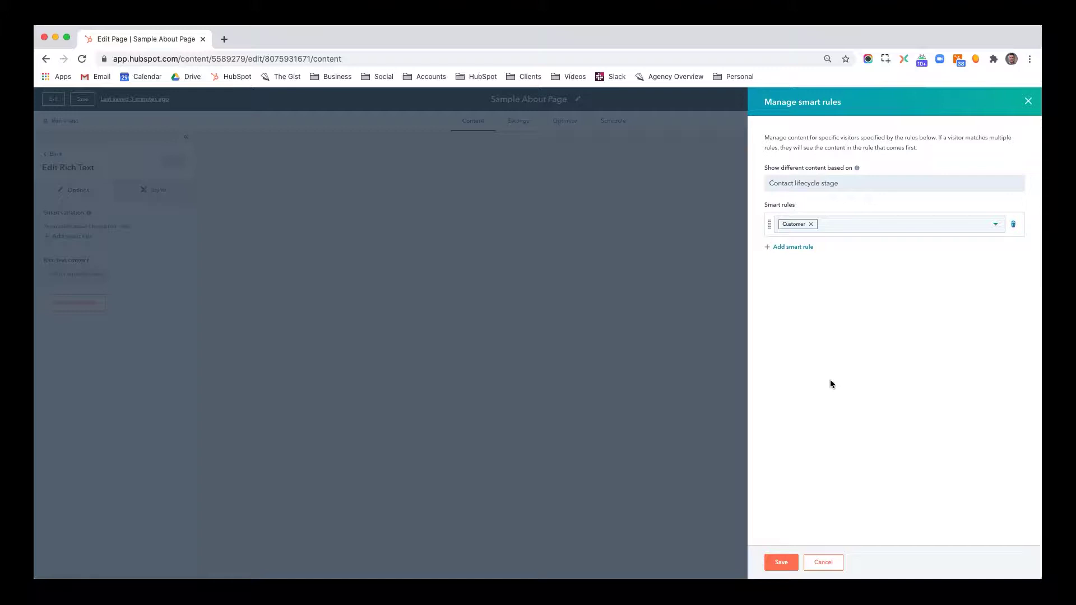
{"action": "left_click", "coordinate": [785, 562]}
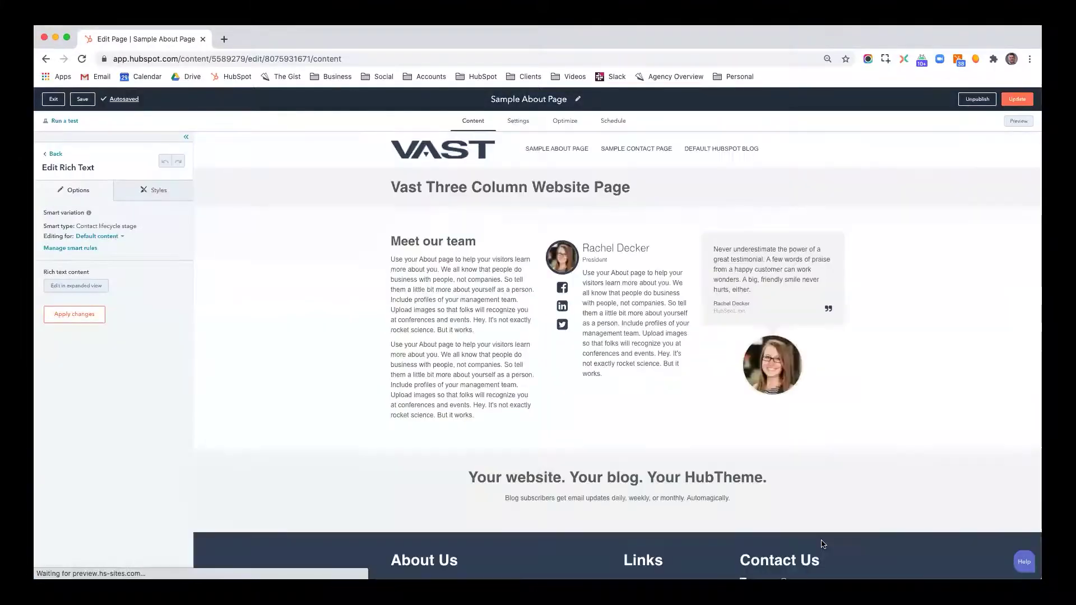
- Set Editing for to the Customer version and open its text in the expanded editor
{"action": "left_click", "coordinate": [103, 238]}
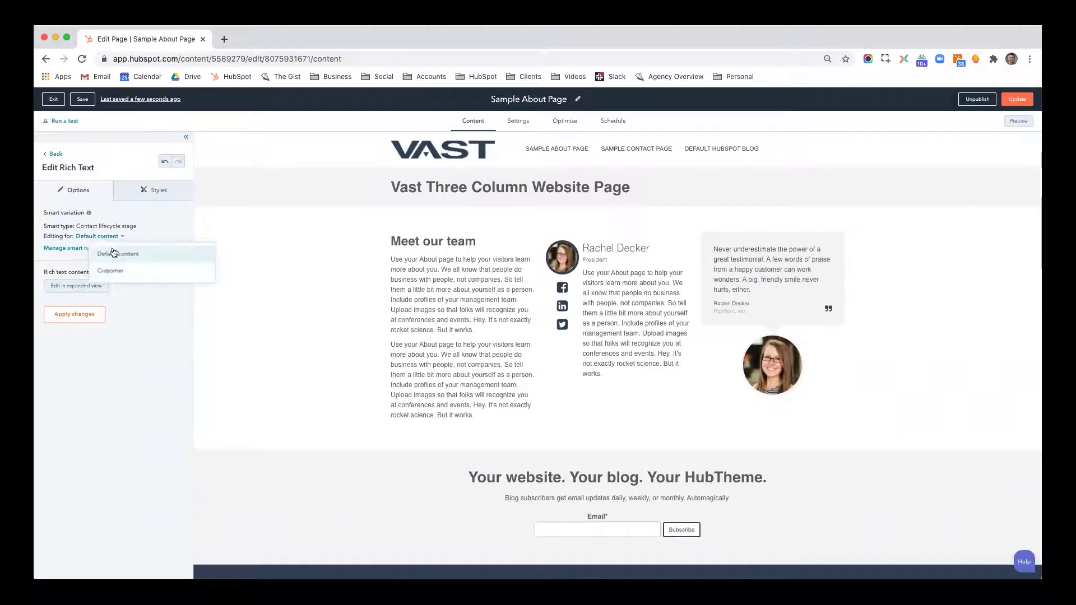
{"action": "left_click", "coordinate": [126, 320]}
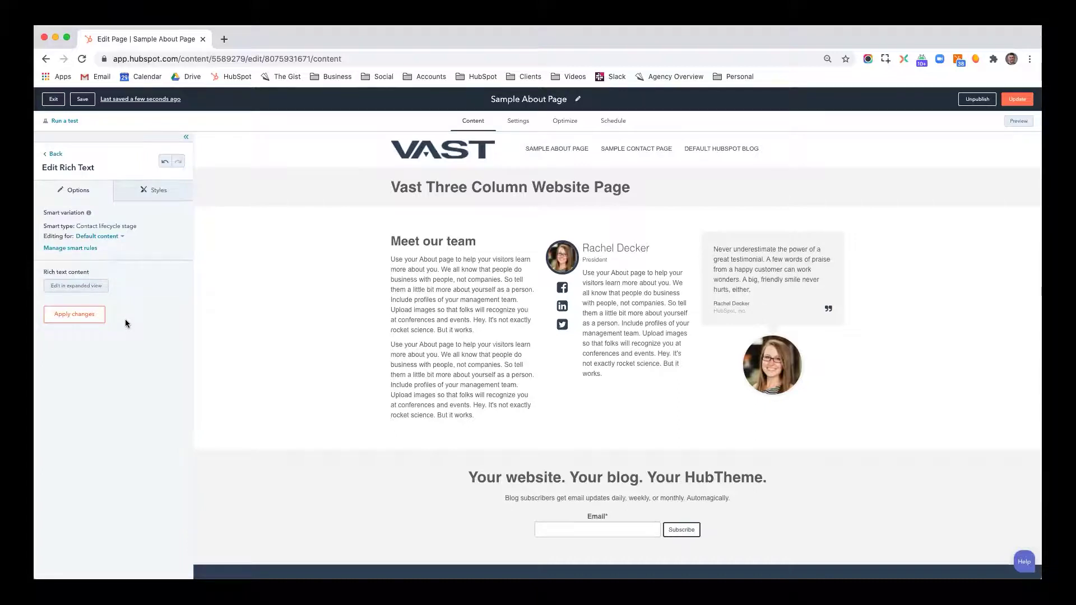
{"action": "left_click", "coordinate": [116, 242]}
{"action": "left_click", "coordinate": [116, 273]}
{"action": "left_click", "coordinate": [89, 290]}
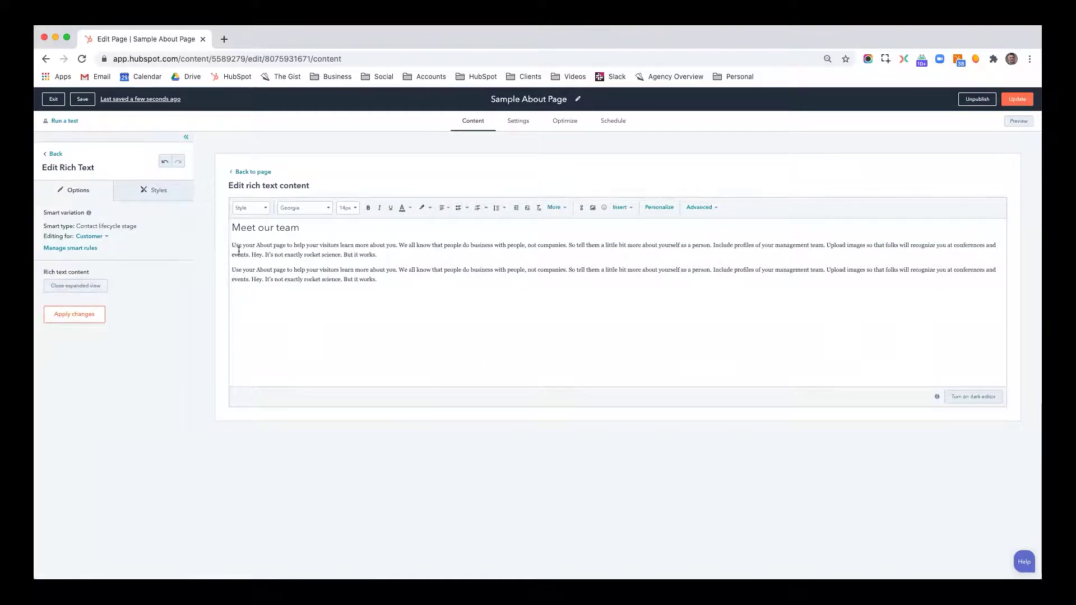
- Change the heading to 'Welcome back, First name!' using the contact First name personalization token
{"action": "left_click", "coordinate": [299, 235]}
{"action": "left_click_drag", "start_coordinate": [300, 228], "coordinate": [223, 228]}
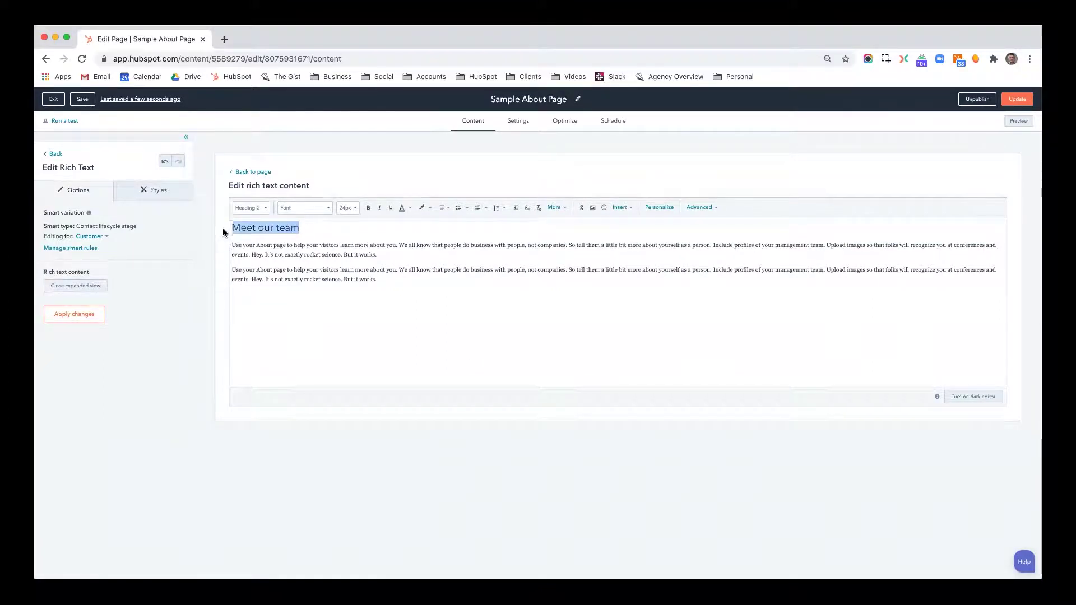
{"action": "type", "text": "Welcome back,"}
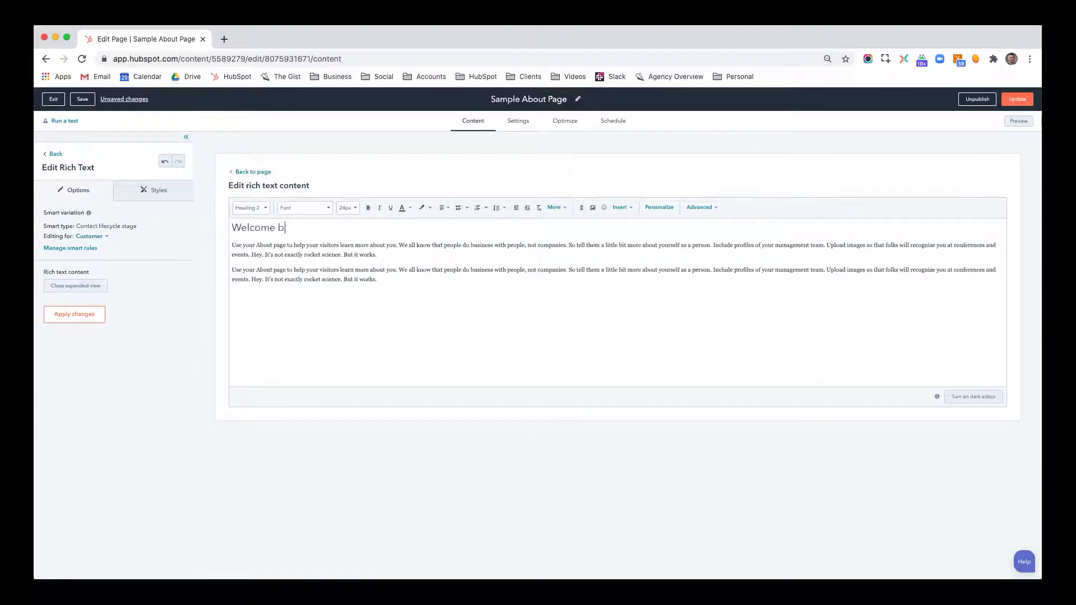
{"action": "left_click", "coordinate": [653, 208]}
{"action": "left_click", "coordinate": [319, 294]}
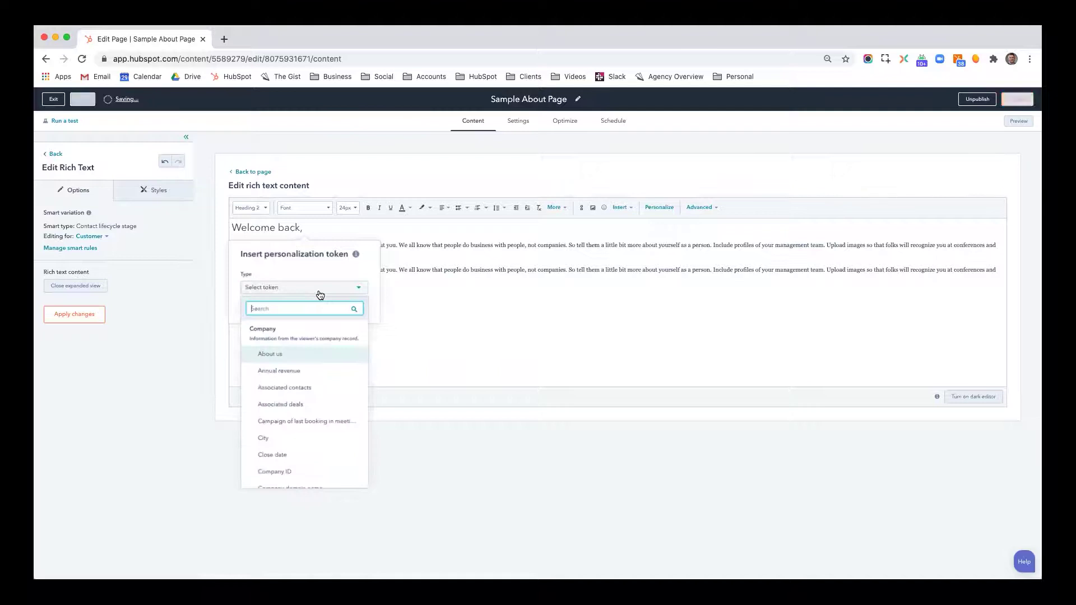
{"action": "type", "text": "first"}
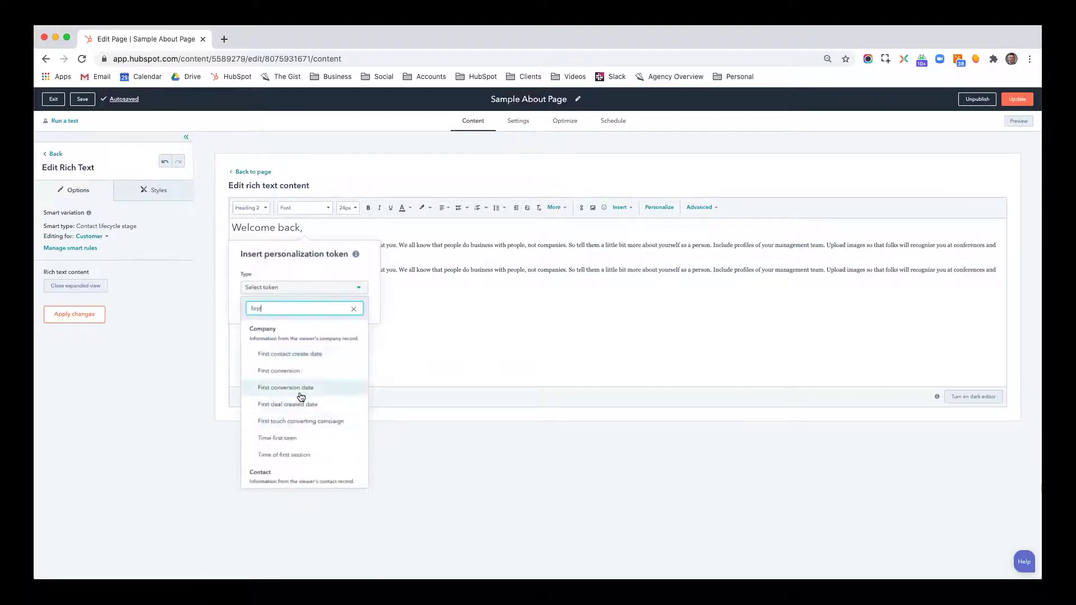
{"action": "type", "text": "name"}
{"action": "left_click", "coordinate": [291, 356]}
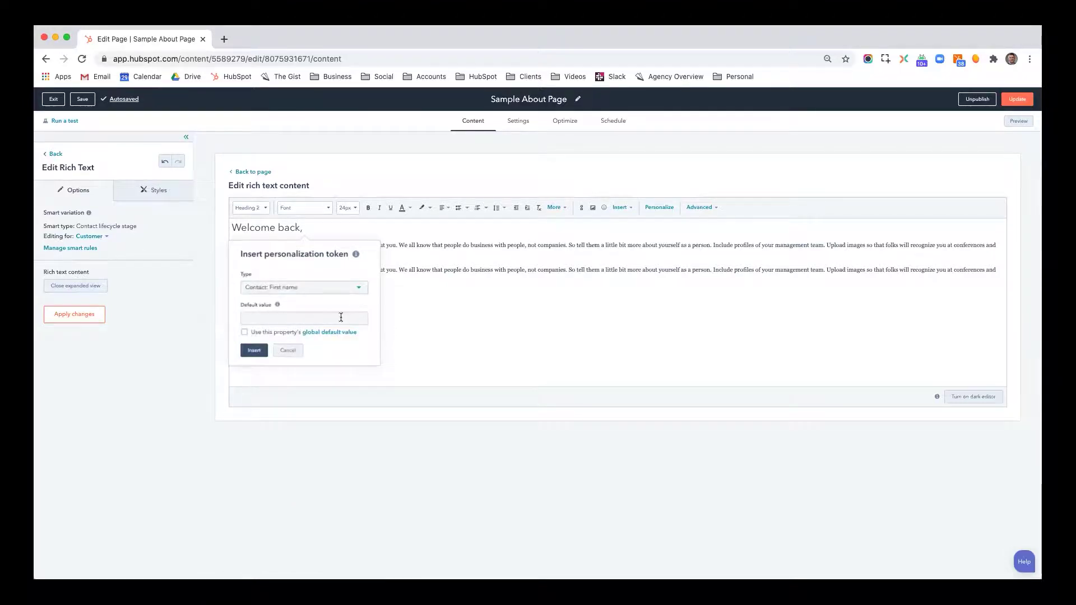
{"action": "left_click", "coordinate": [283, 317]}
{"action": "type", "text": "there"}
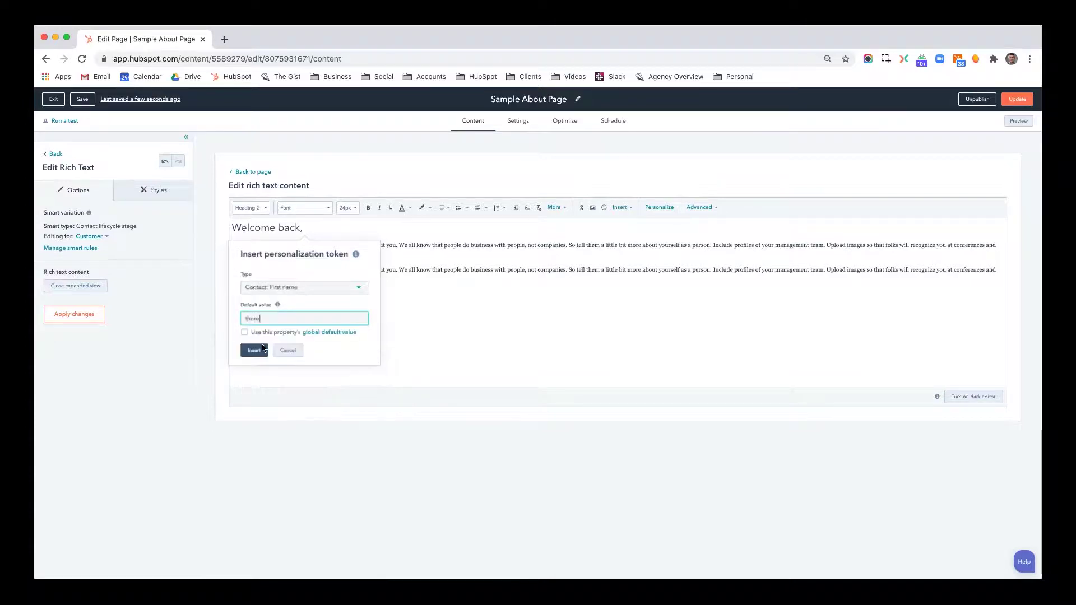
{"action": "left_click", "coordinate": [256, 351]}
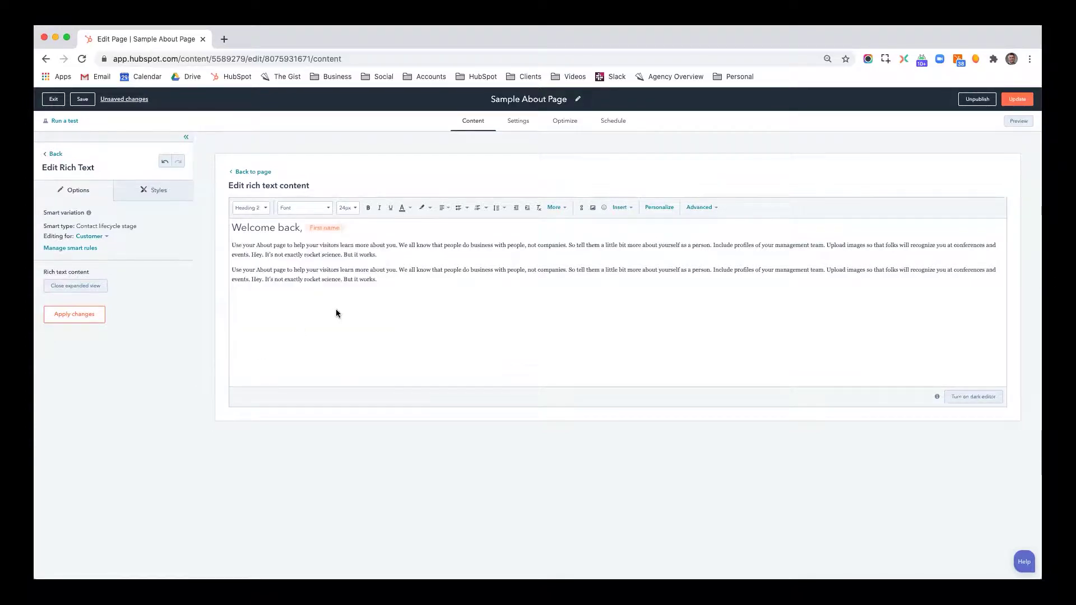
{"action": "type", "text": "!"}
- Replace the body paragraphs with the 'So happy to have you back on our site…' text and apply
{"action": "left_click_drag", "start_coordinate": [384, 279], "coordinate": [230, 242]}
{"action": "type", "text": "So happy to have you back on our site"}
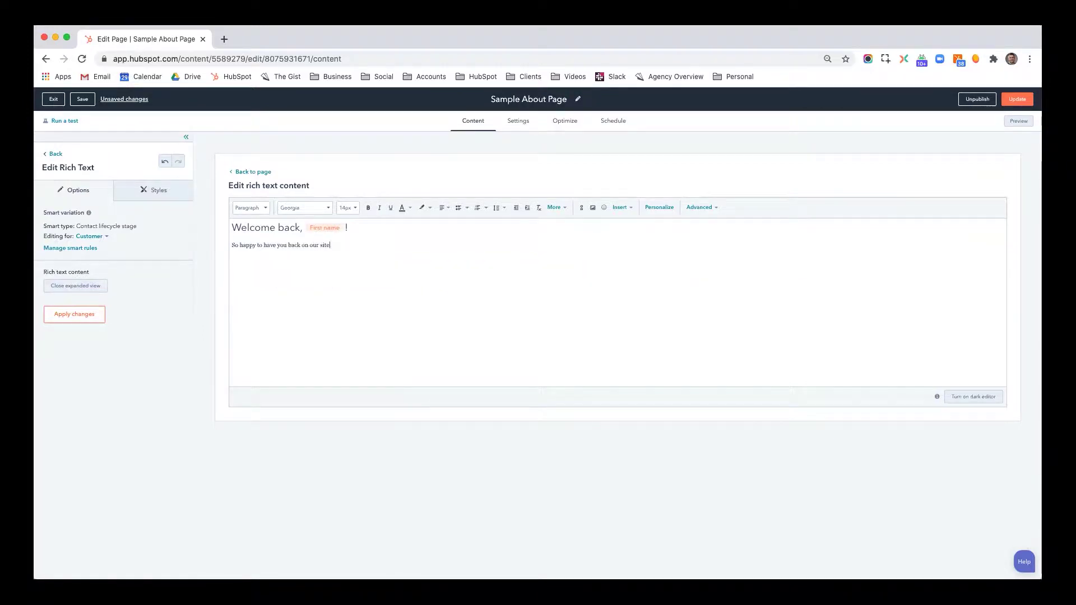
{"action": "type", "text": ". Here's a "}
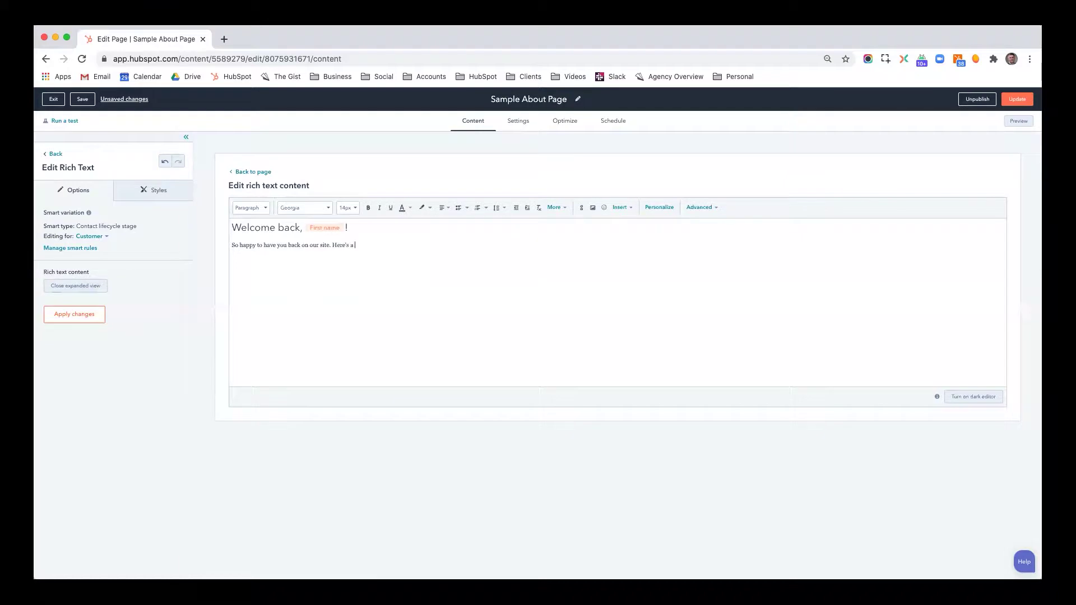
{"action": "type", "text": "little more information about our team "}
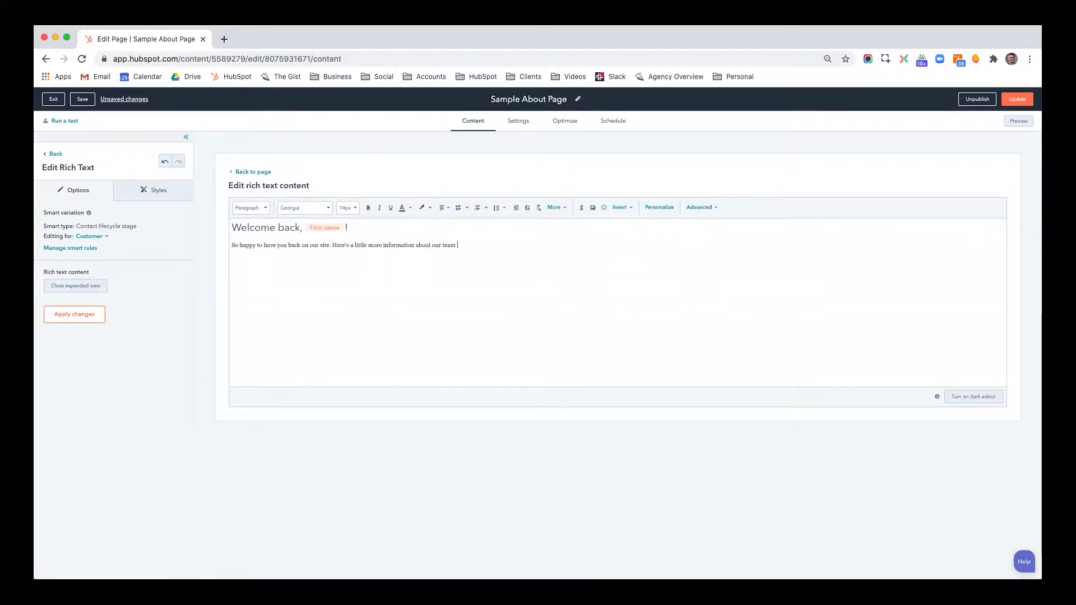
{"action": "type", "text": "in case you didn't already know. ;-)"}
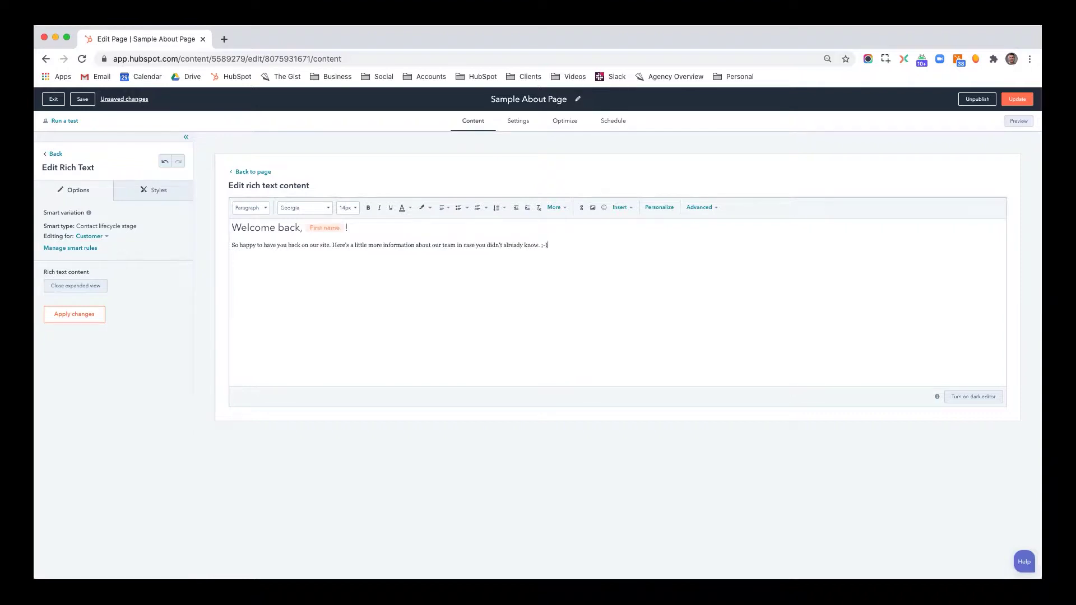
{"action": "left_click", "coordinate": [80, 313]}
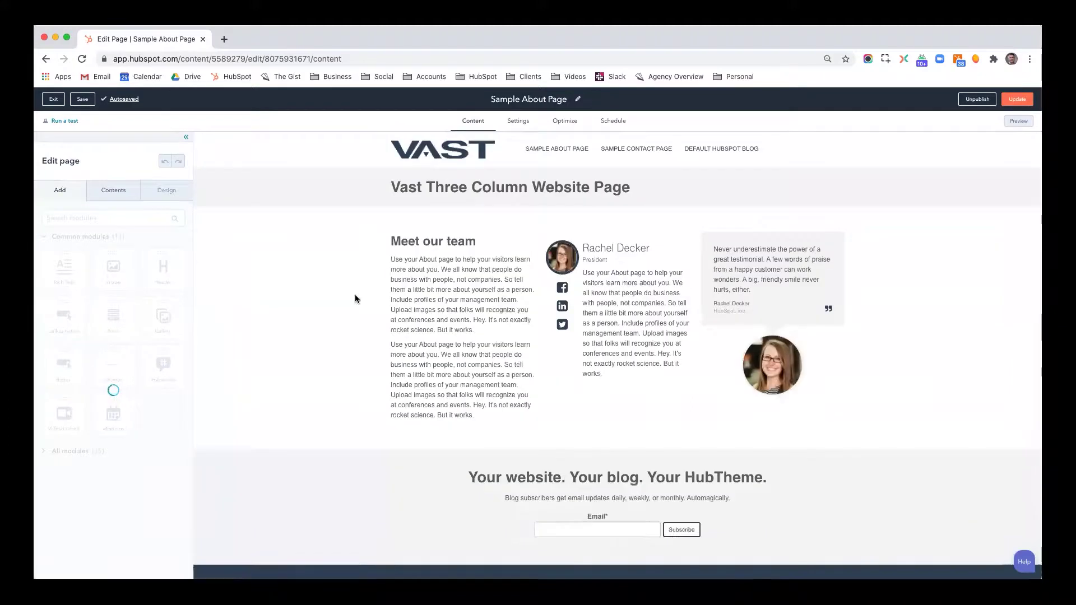
- Reopen Meet our team, view its Customer version, and apply changes back to the page
{"action": "left_click", "coordinate": [429, 289]}
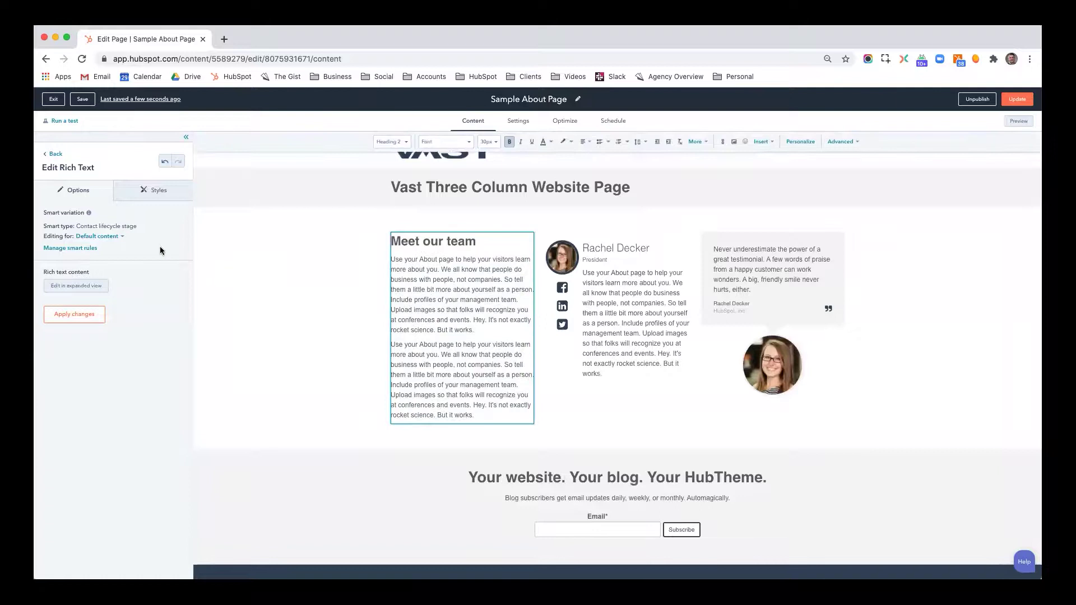
{"action": "left_click", "coordinate": [115, 240]}
{"action": "left_click", "coordinate": [116, 274]}
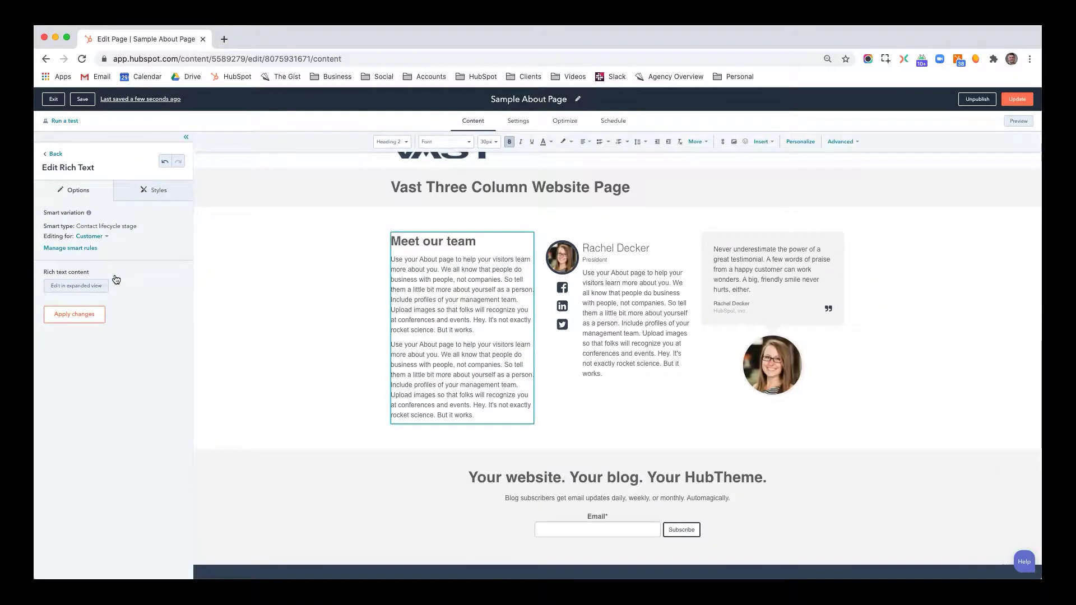
{"action": "left_click", "coordinate": [99, 323]}
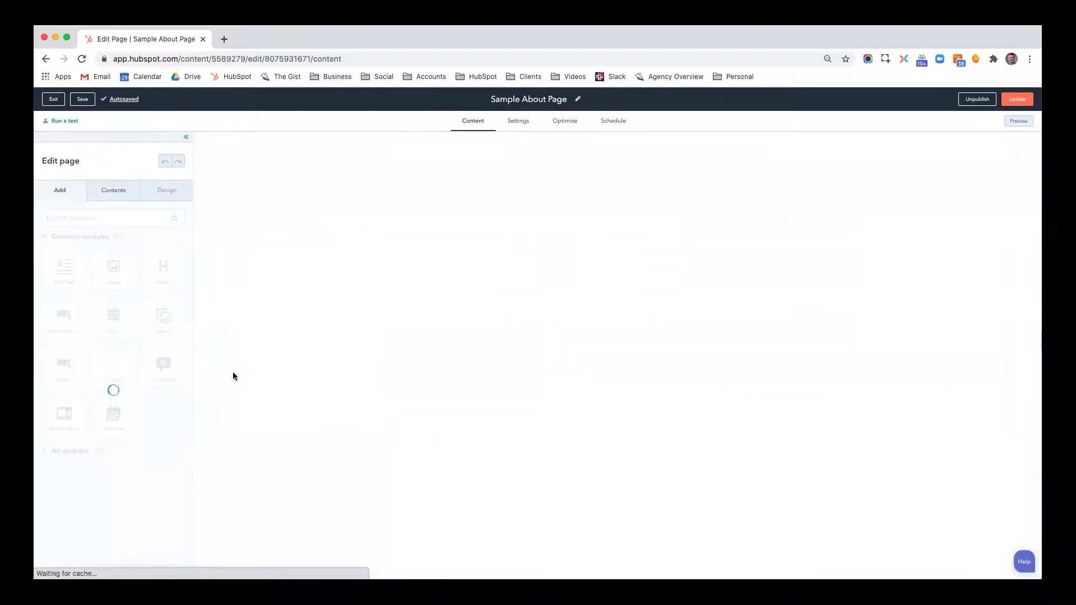